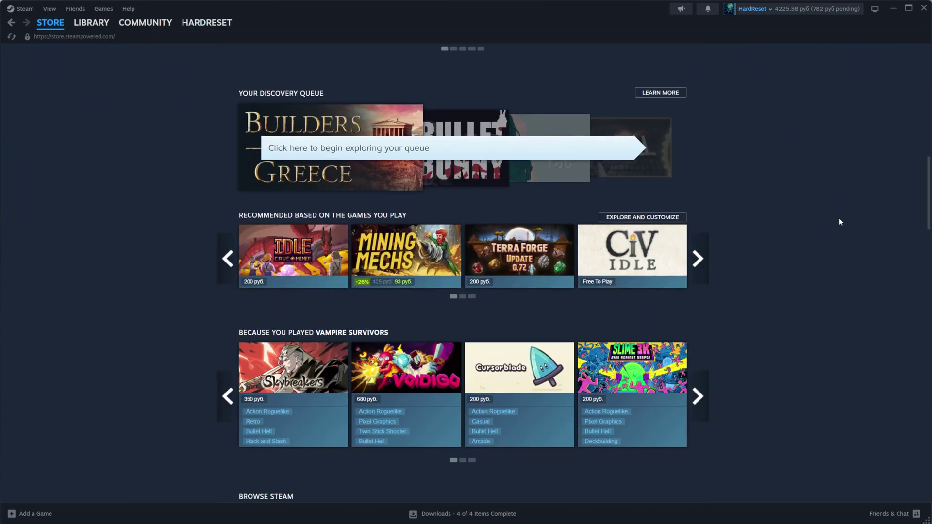
Look through the store's home page sections and browse further entries in Popular VR Games
scroll(839, 222, down, 15)
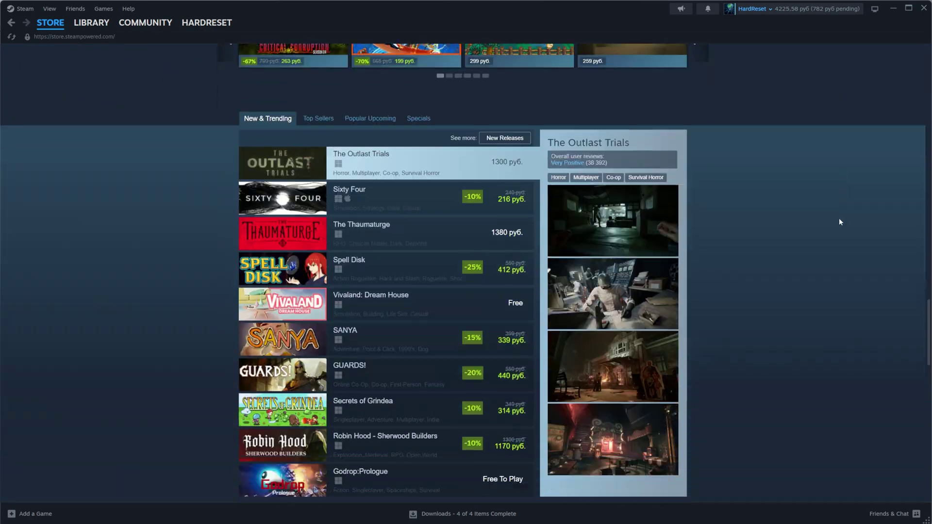
scroll(840, 222, down, 10)
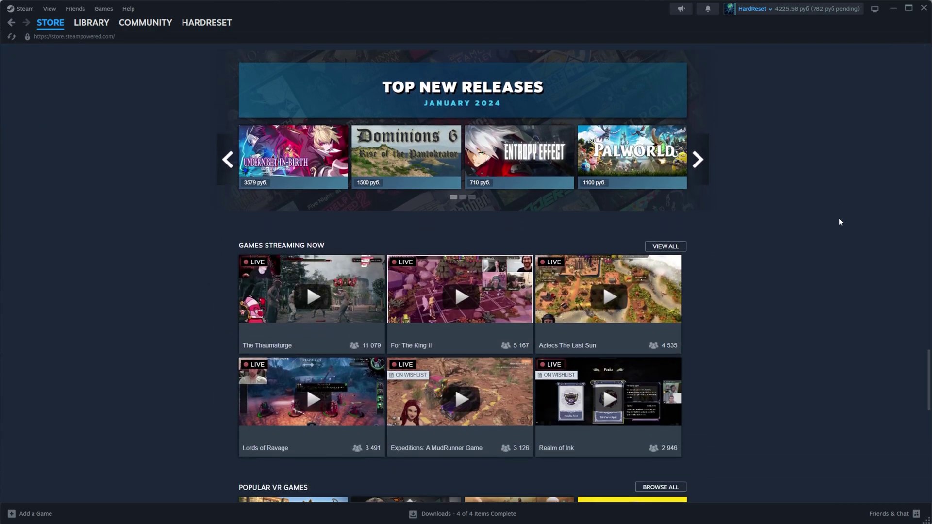
scroll(840, 222, down, 9)
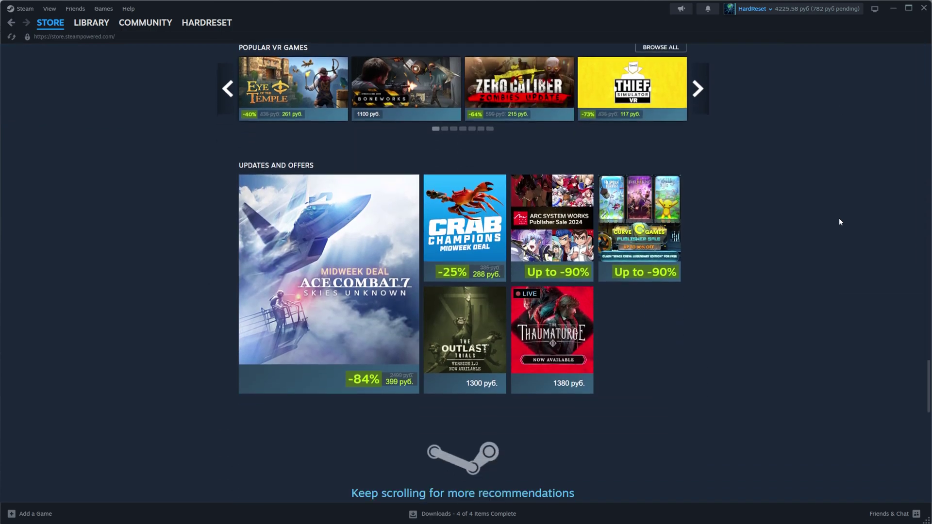
scroll(840, 222, down, 1)
scroll(840, 222, up, 4)
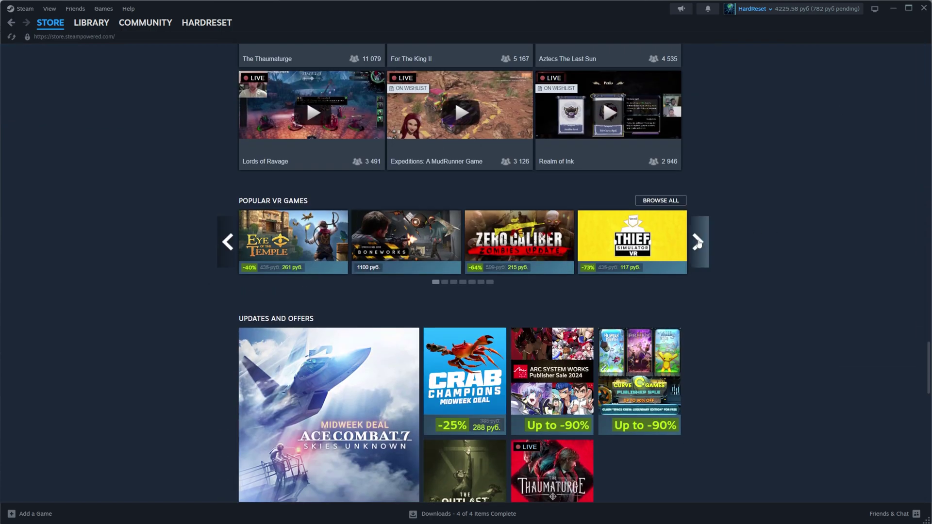
click(697, 243)
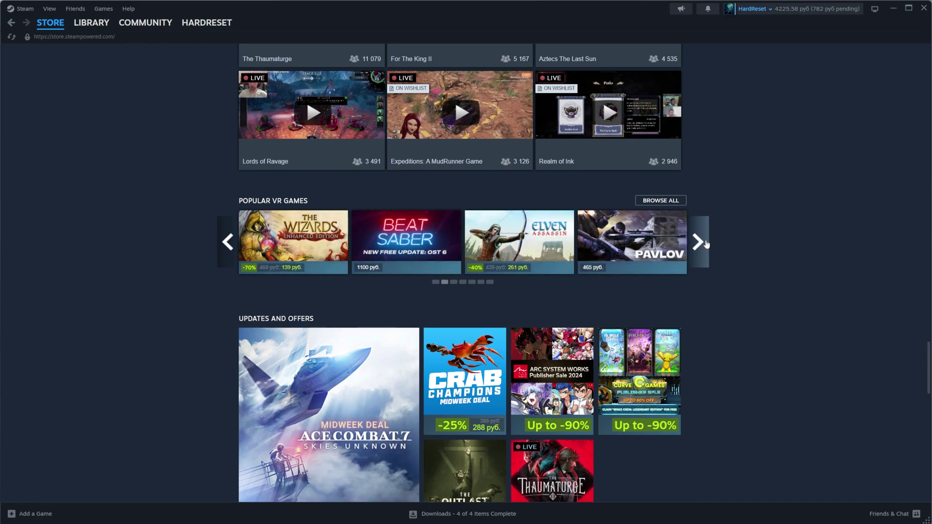
click(706, 243)
scroll(747, 282, up, 5)
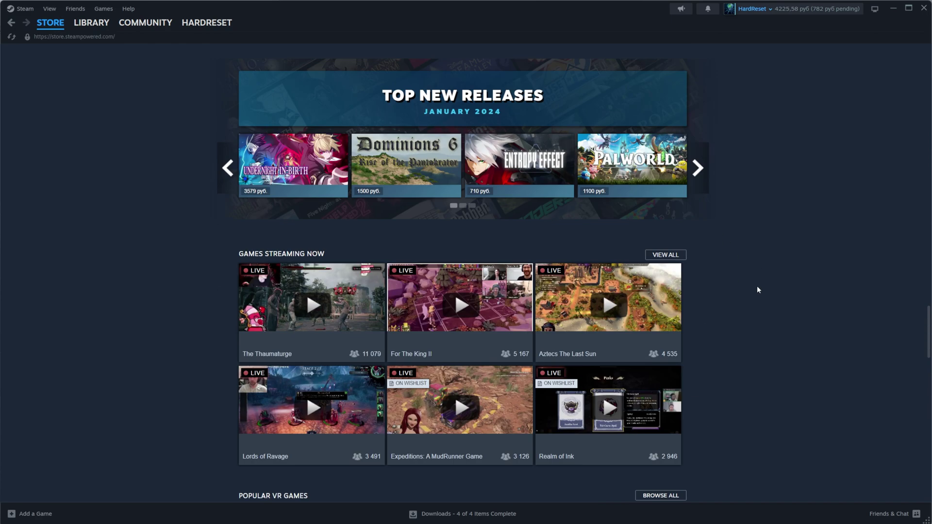
scroll(757, 290, up, 10)
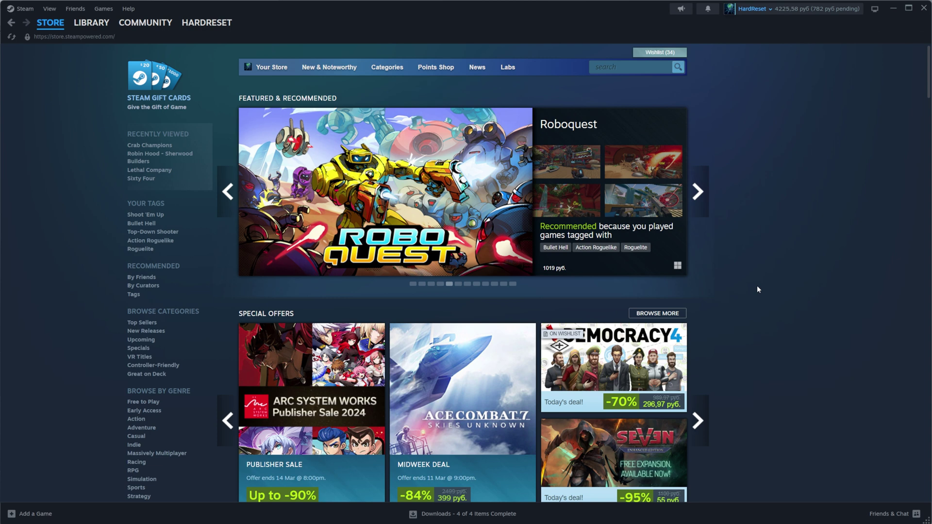
Open the account's own profile page and start editing the profile
mouse_move(632, 214)
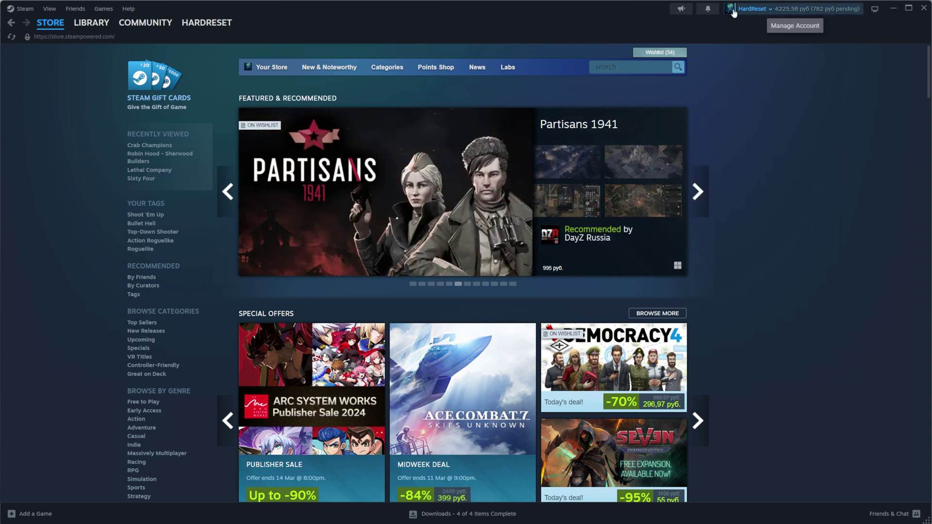
click(759, 11)
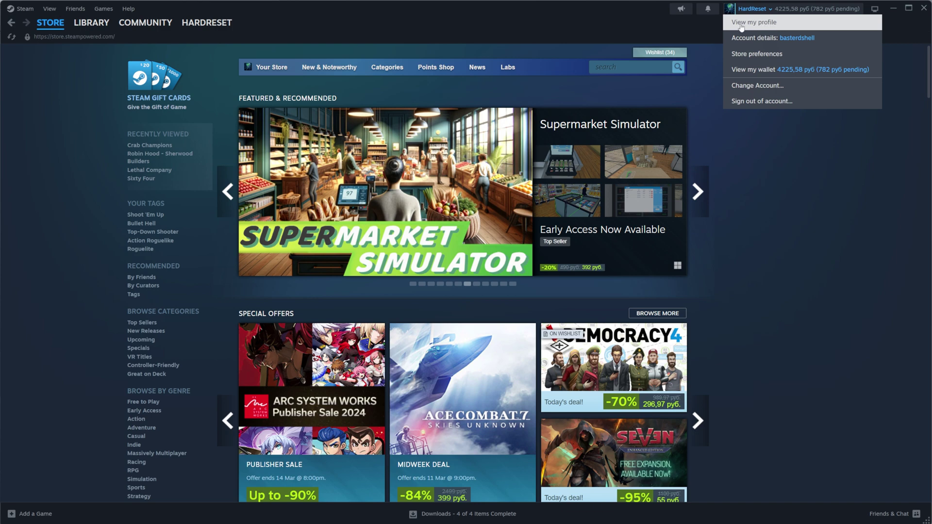
click(760, 26)
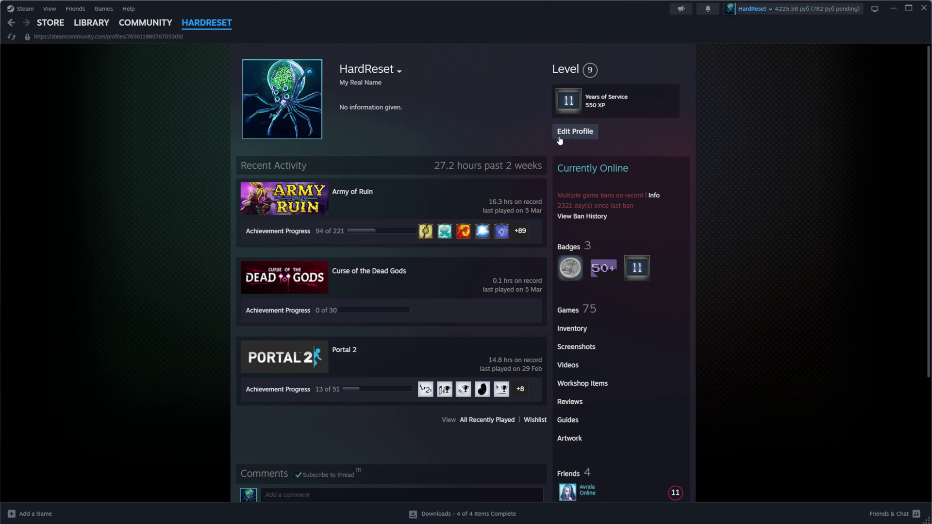
click(578, 135)
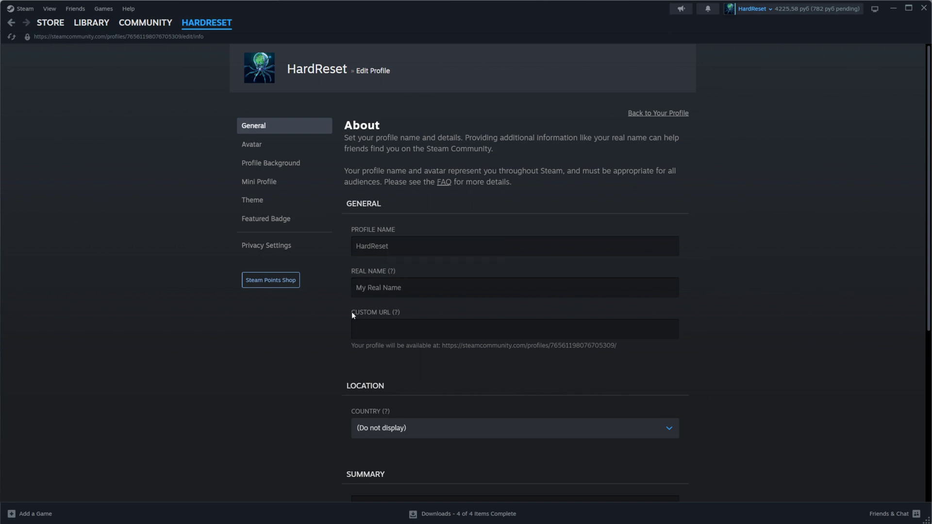
Examine the current profile address shown under the Custom URL field, including its numeric ID part
click(389, 315)
double_click(570, 346)
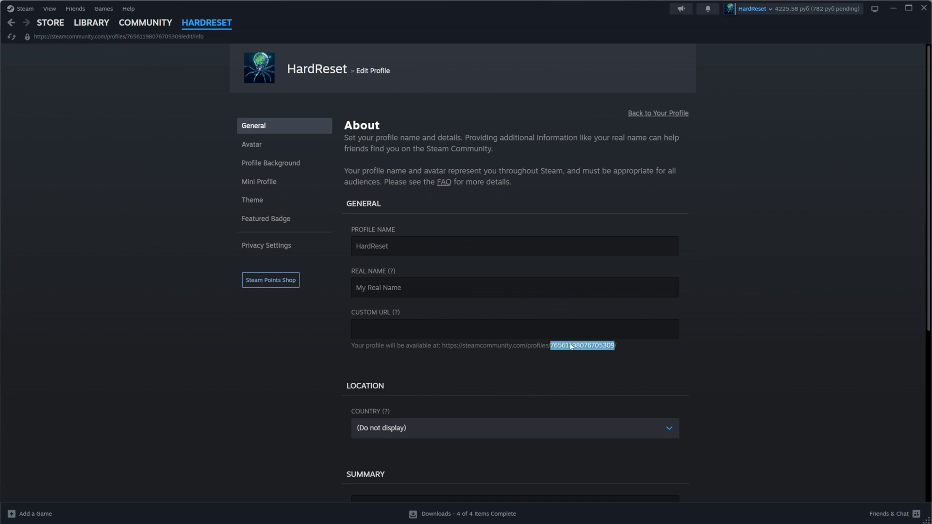
click(633, 347)
drag(603, 346, 443, 348)
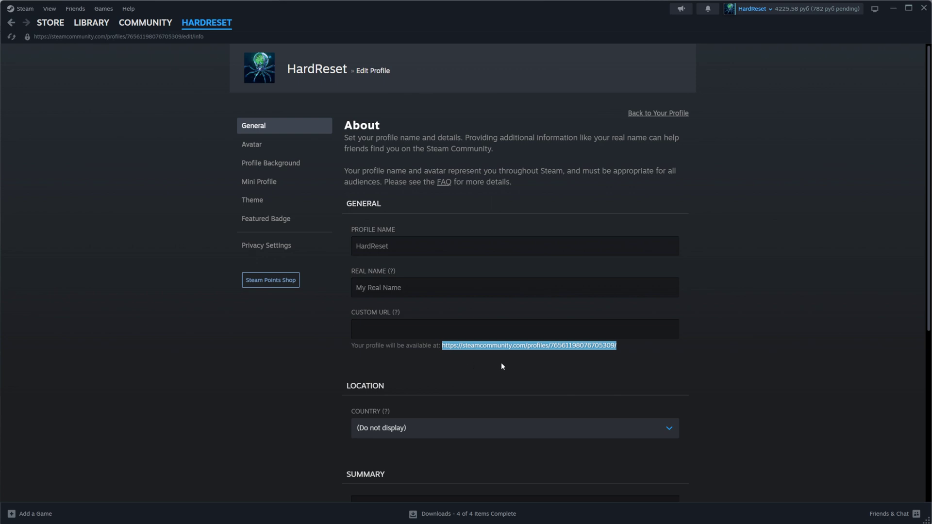
click(600, 351)
drag(527, 346, 561, 351)
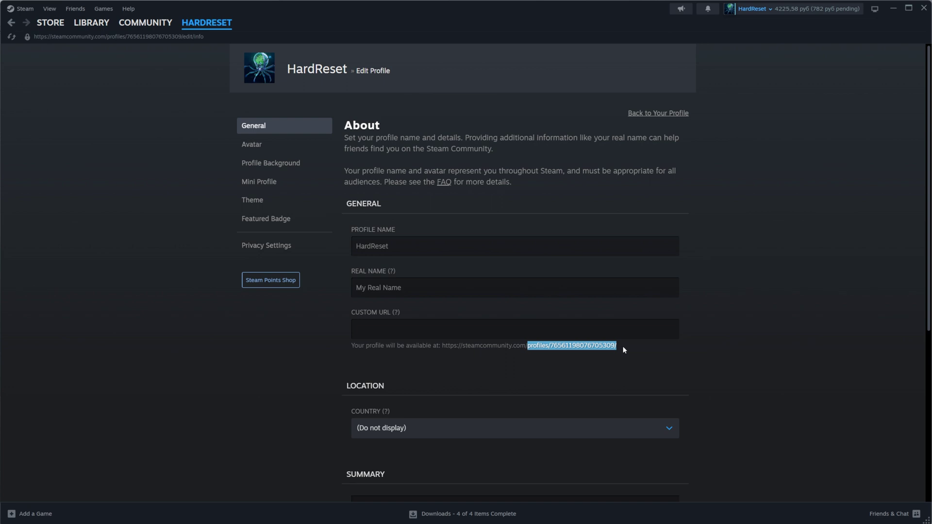
Enter hardreset as the profile's custom URL, check the resulting address and try to save the profile
click(373, 330)
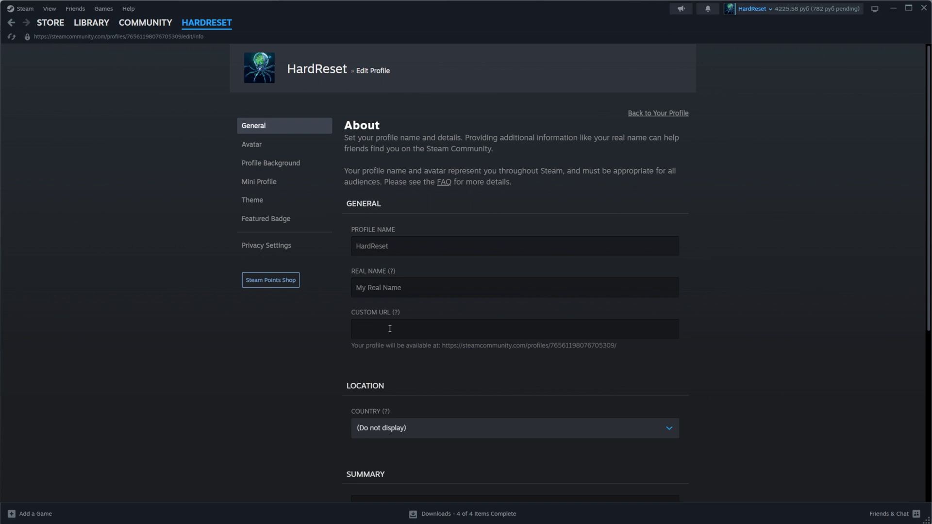
text(hardreset)
drag(528, 347, 535, 349)
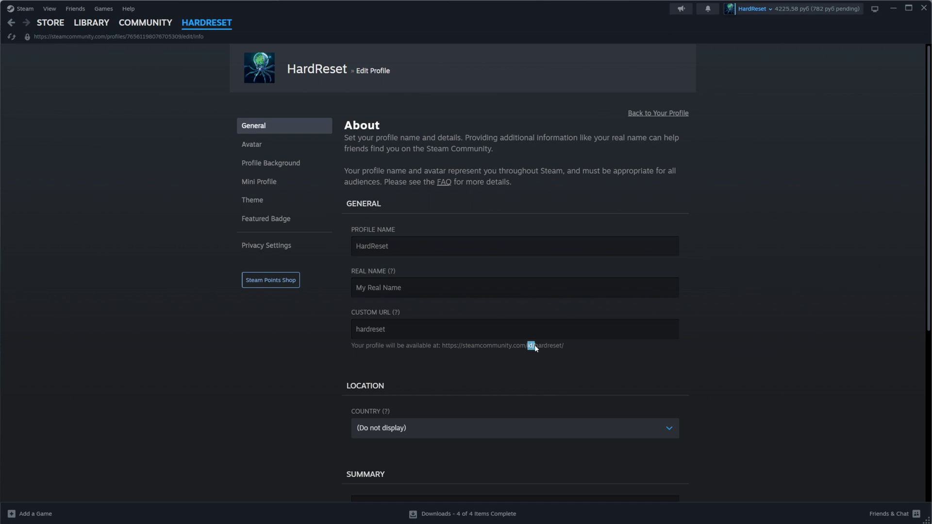
click(569, 346)
scroll(706, 394, down, 5)
scroll(707, 398, up, 1)
scroll(706, 398, down, 1)
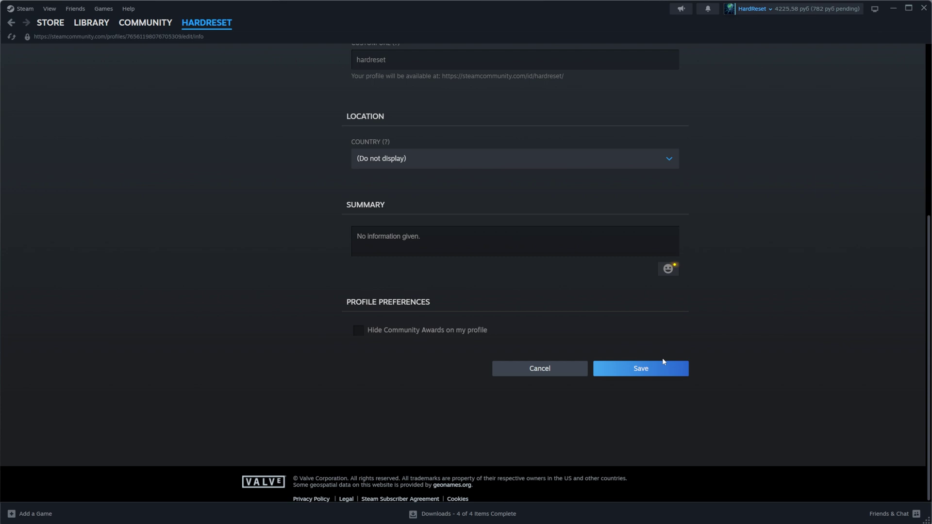
click(638, 368)
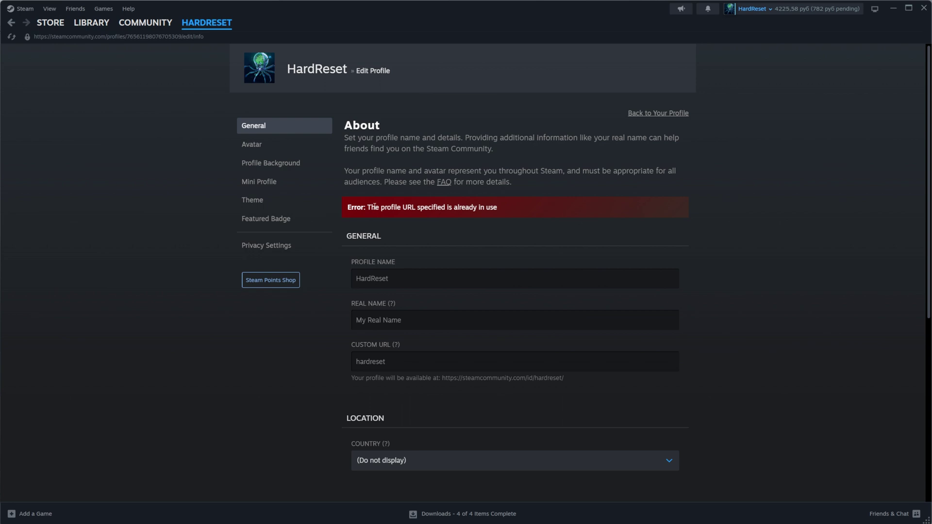
drag(374, 207, 501, 212)
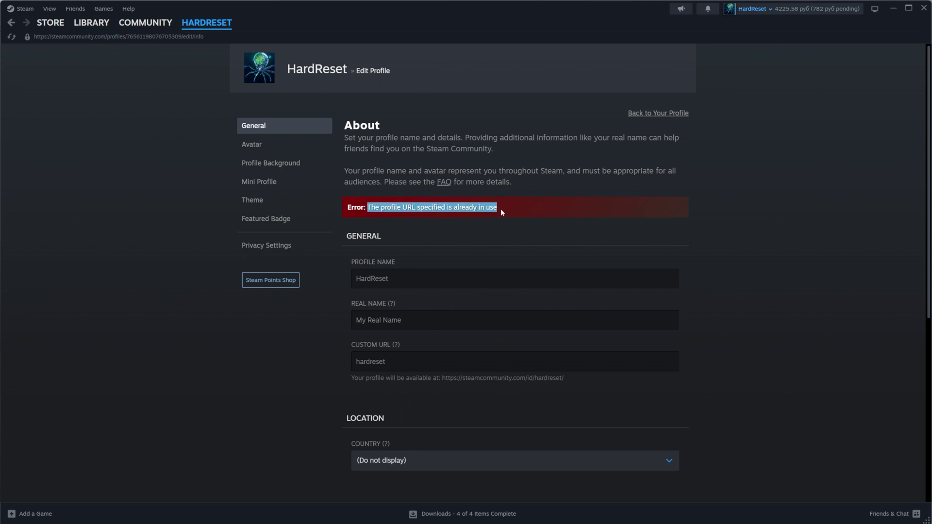
Extend the custom URL to hardreset7687 and save the profile
click(419, 360)
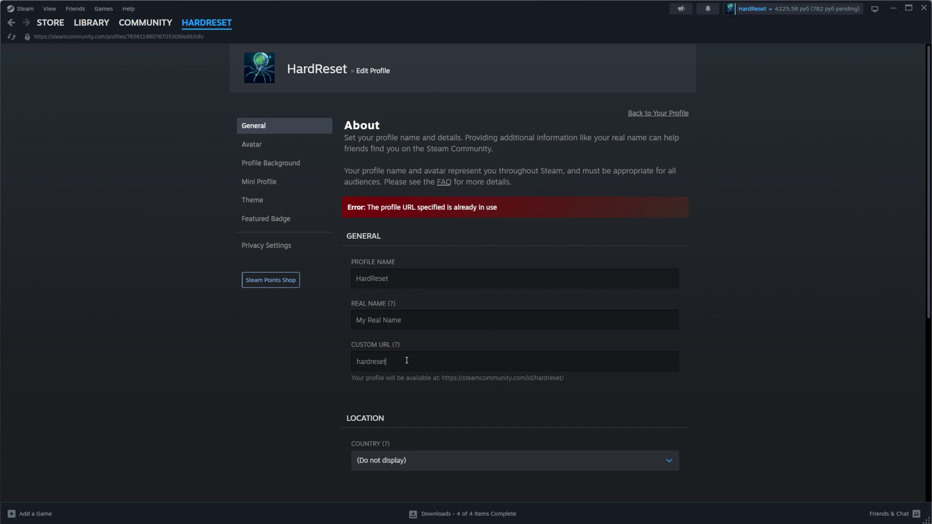
drag(406, 360, 353, 362)
key(End)
text(7687)
drag(411, 362, 347, 365)
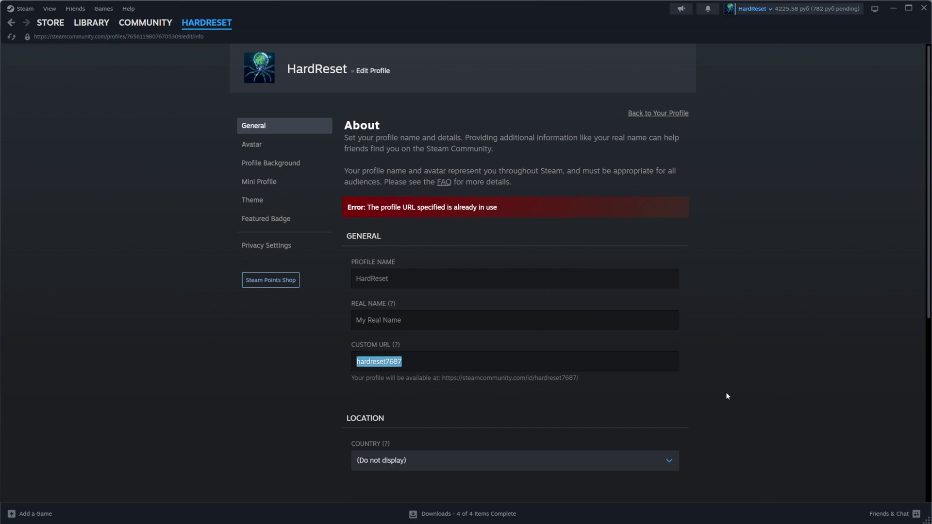
scroll(726, 395, down, 6)
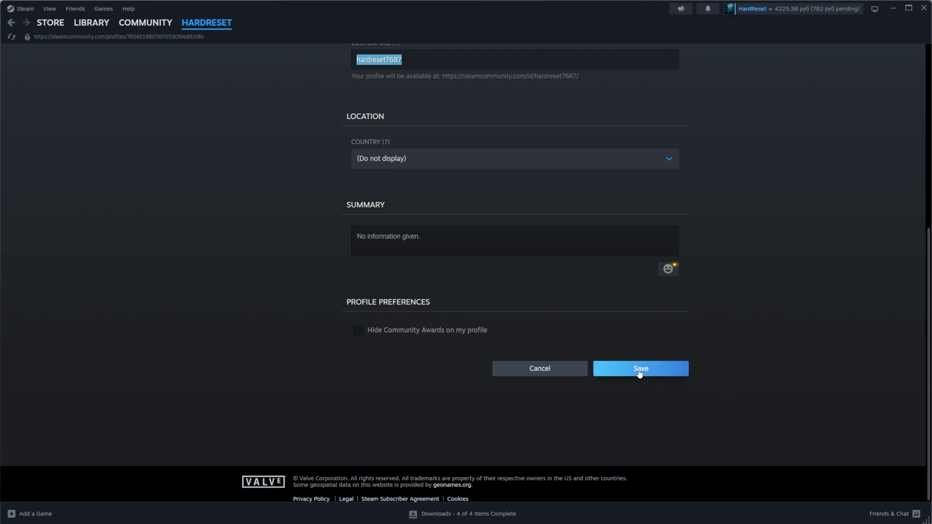
click(638, 370)
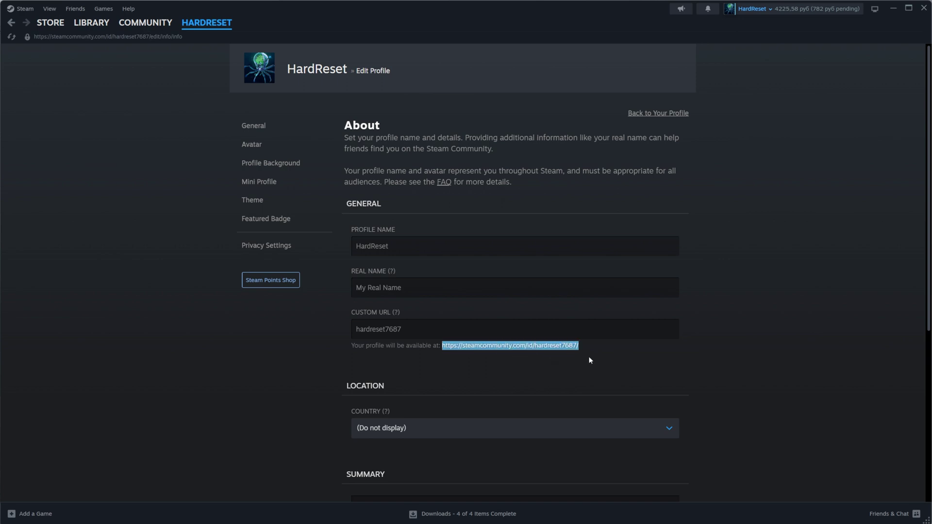
Copy the full profile address under the Custom URL field and send it to Saved Messages in Telegram
right_click(555, 346)
key(alt+Tab)
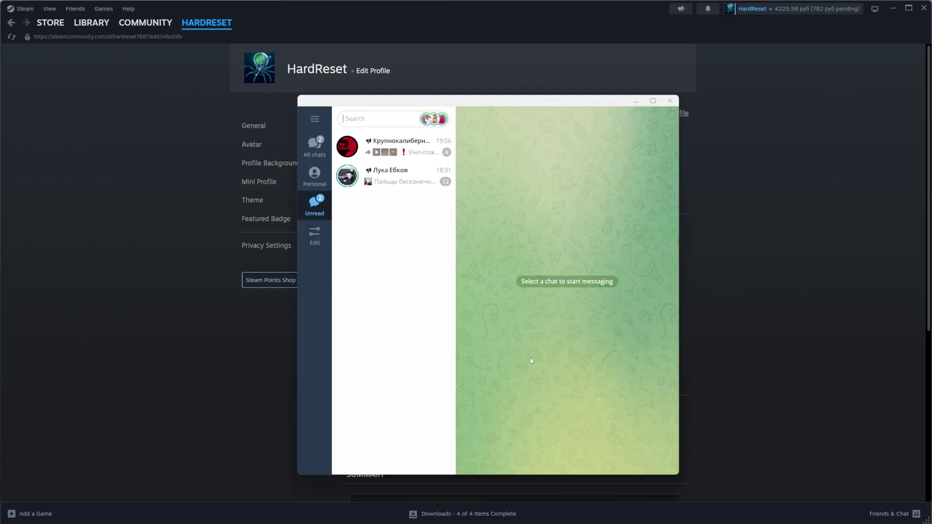
click(314, 119)
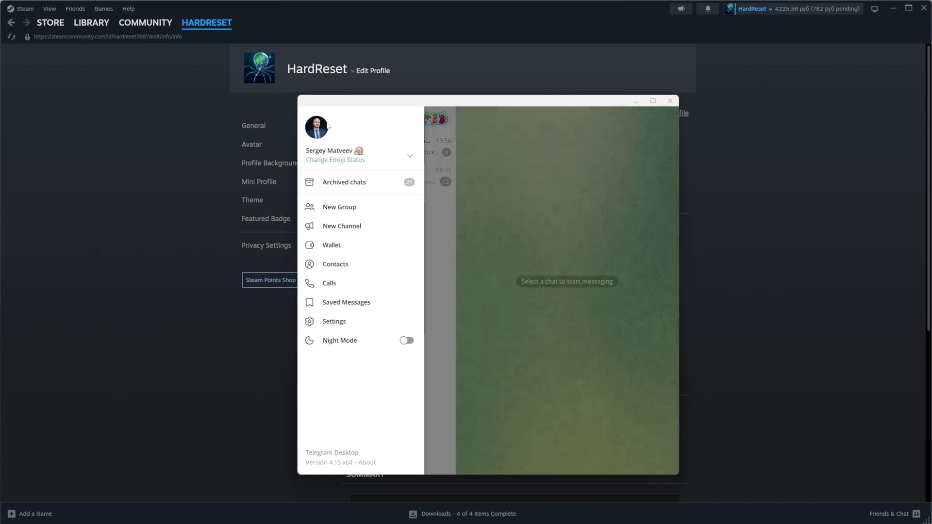
click(344, 322)
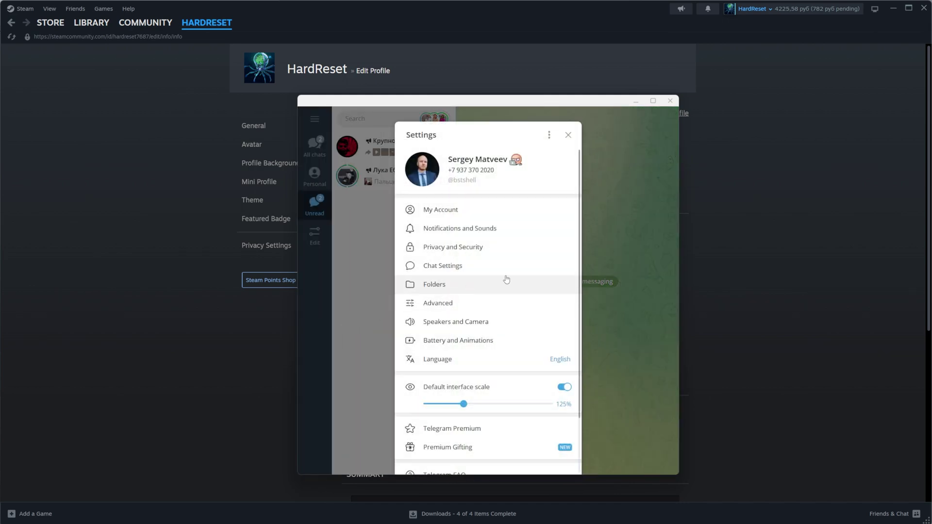
click(314, 119)
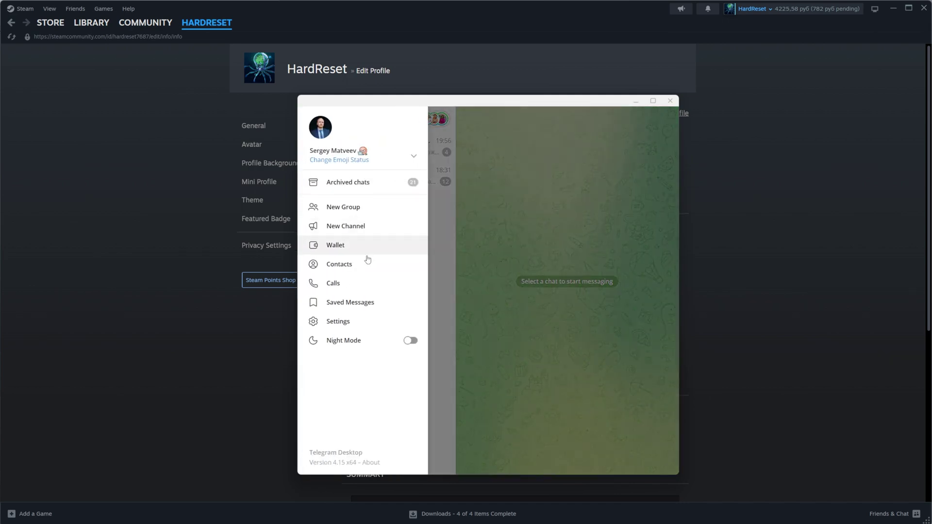
click(350, 303)
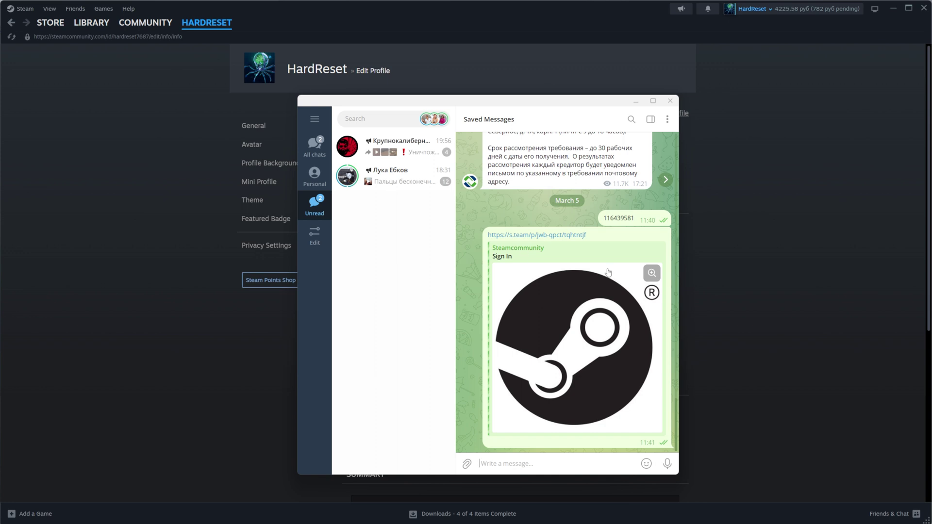
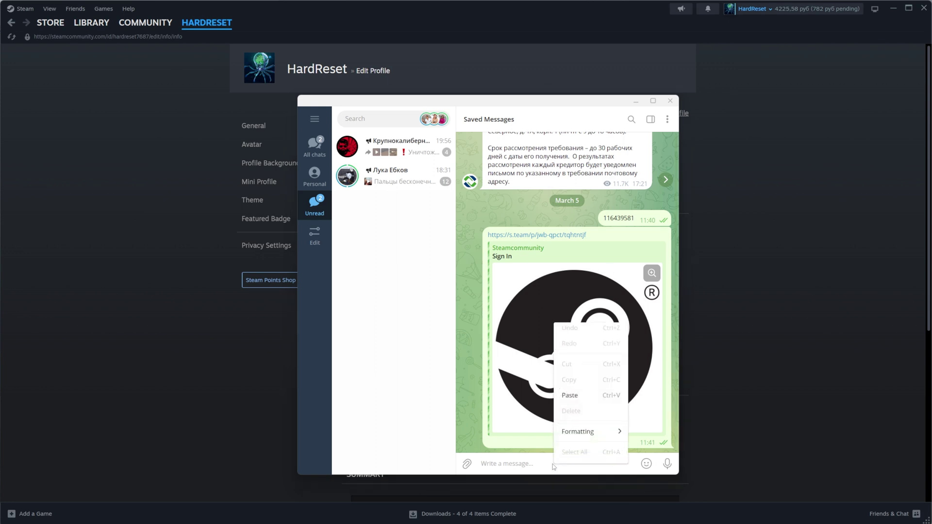
click(569, 397)
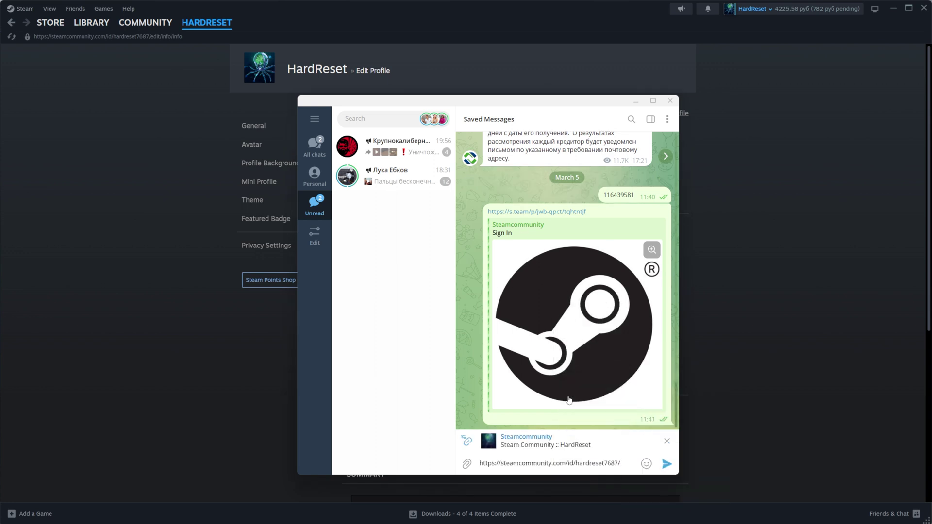
key(Return)
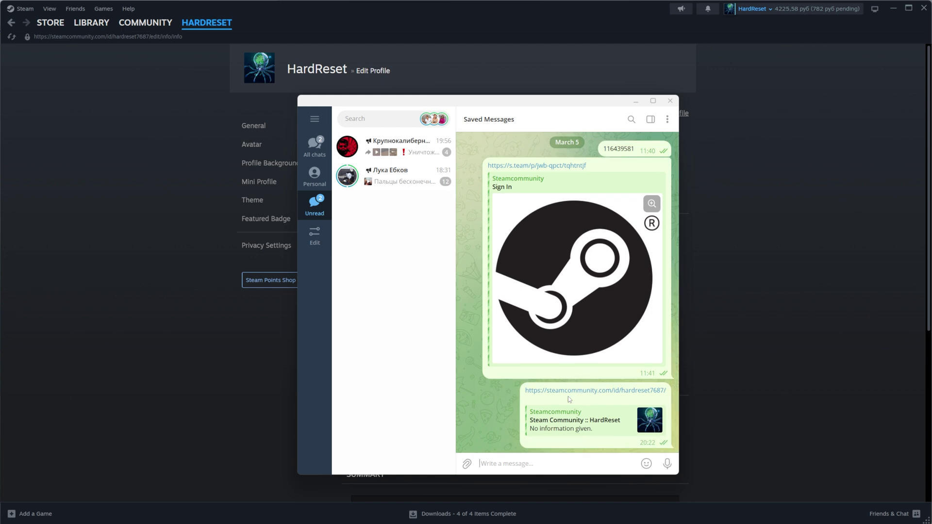